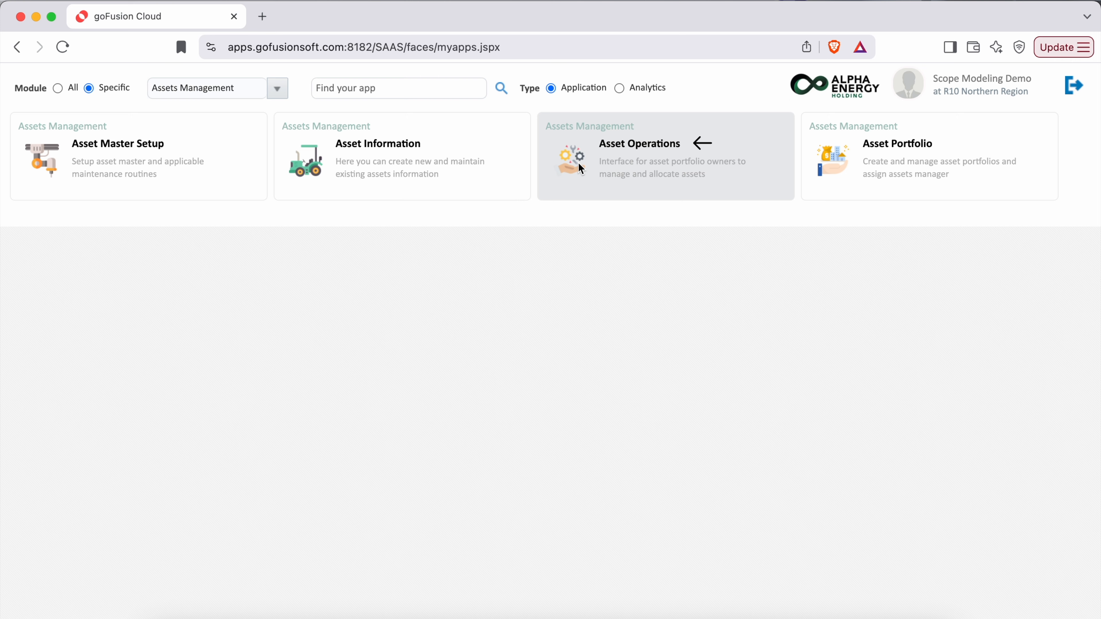
# - Open Asset Operations to show AC Yoke (30070001) with its two issue records and calibration routine
pyautogui.click(569, 163)
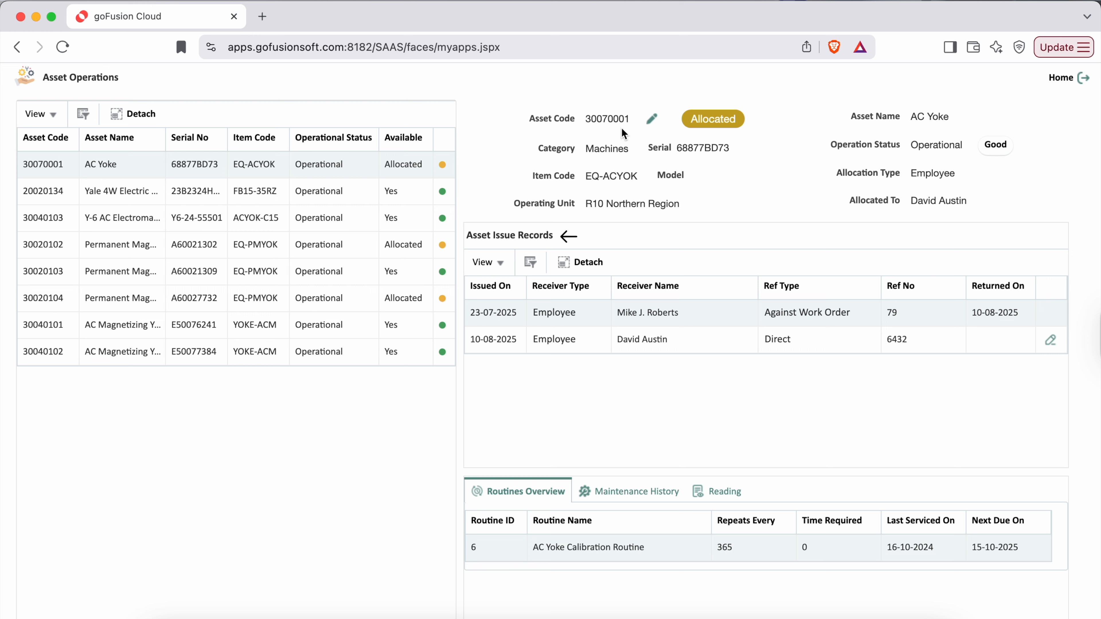
pyautogui.moveTo(588, 121); pyautogui.dragTo(633, 128)
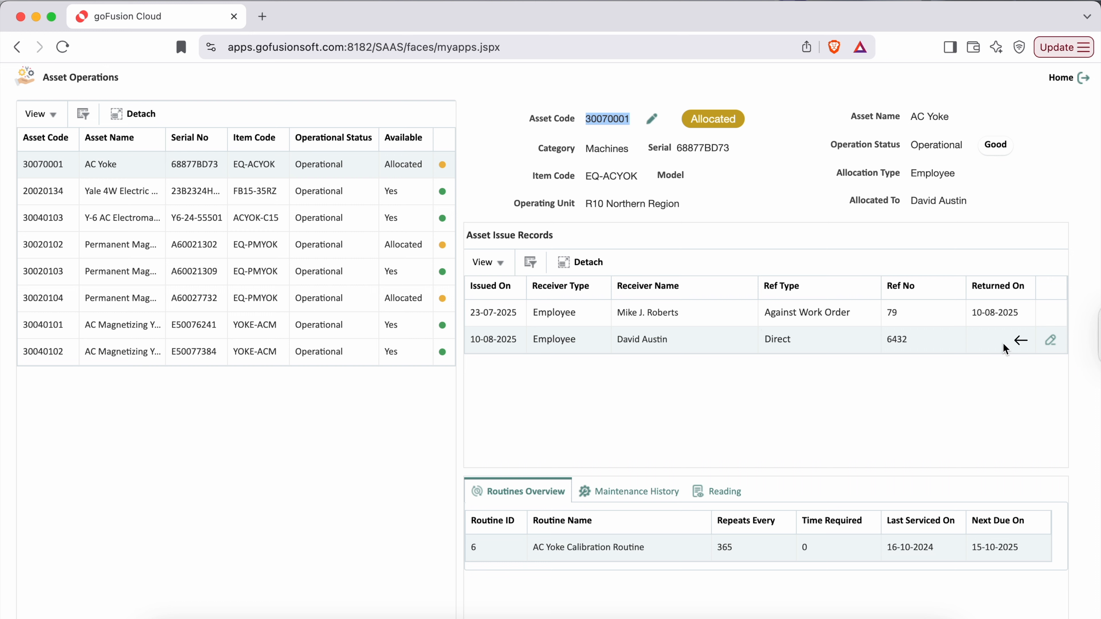
pyautogui.click(400, 167)
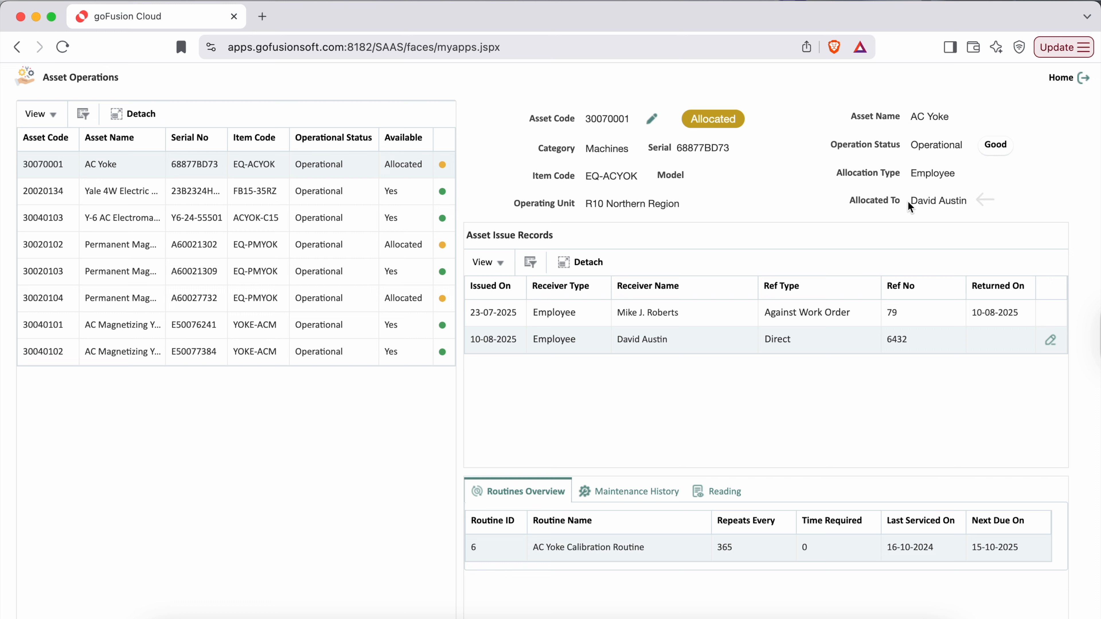
pyautogui.moveTo(910, 202); pyautogui.dragTo(955, 203)
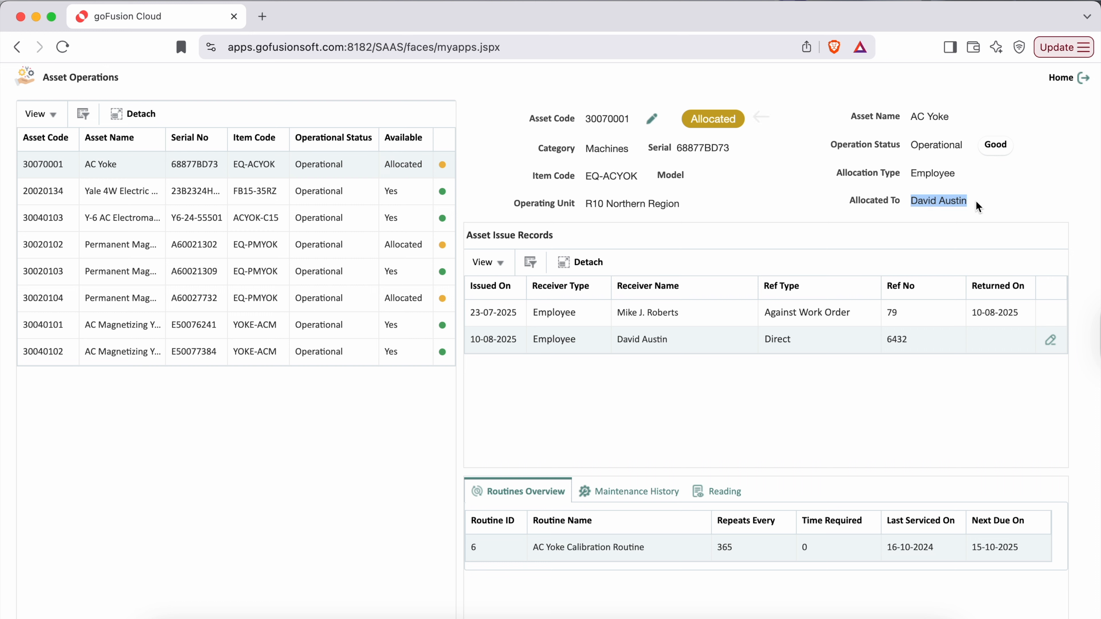
pyautogui.click(1017, 191)
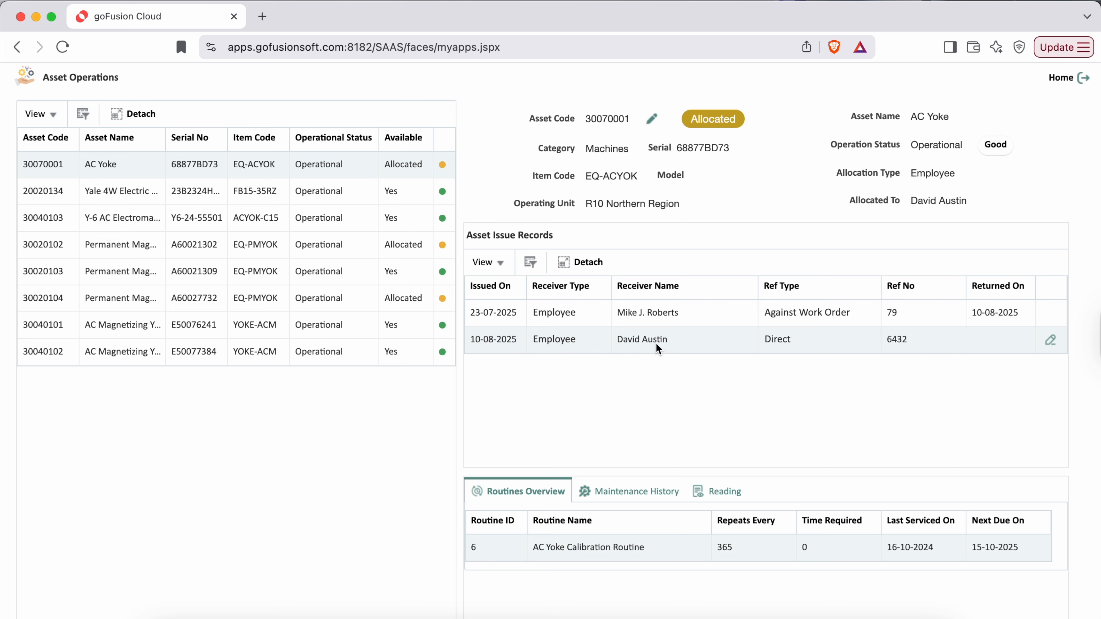
pyautogui.click(1051, 343)
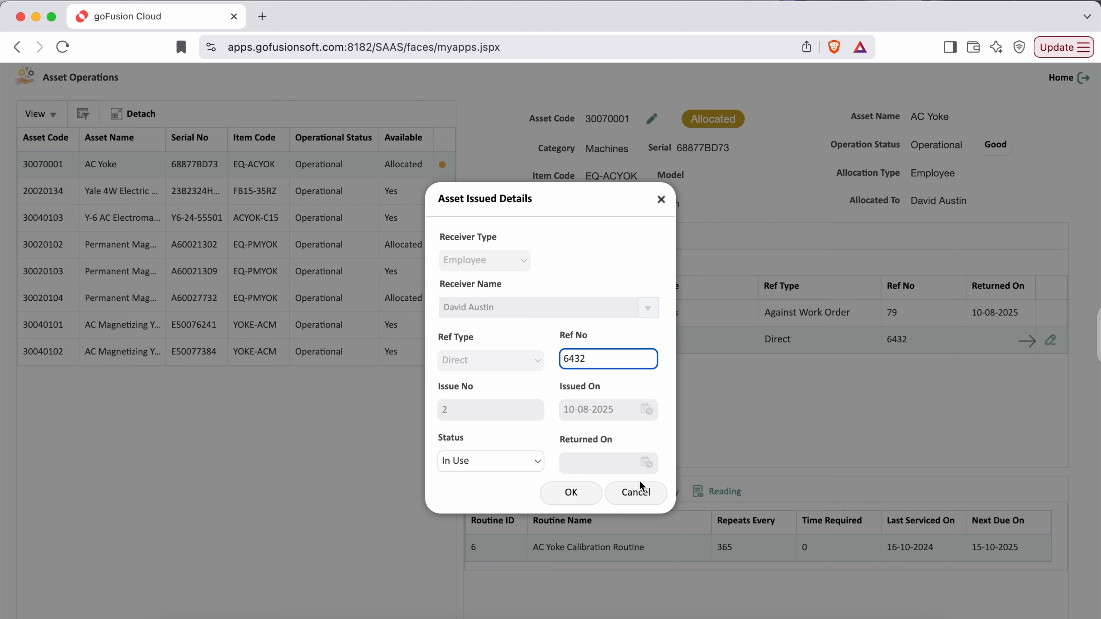
# - Mark the AC Yoke's current issue as Returned on 15-09-2025 and save it
pyautogui.click(490, 465)
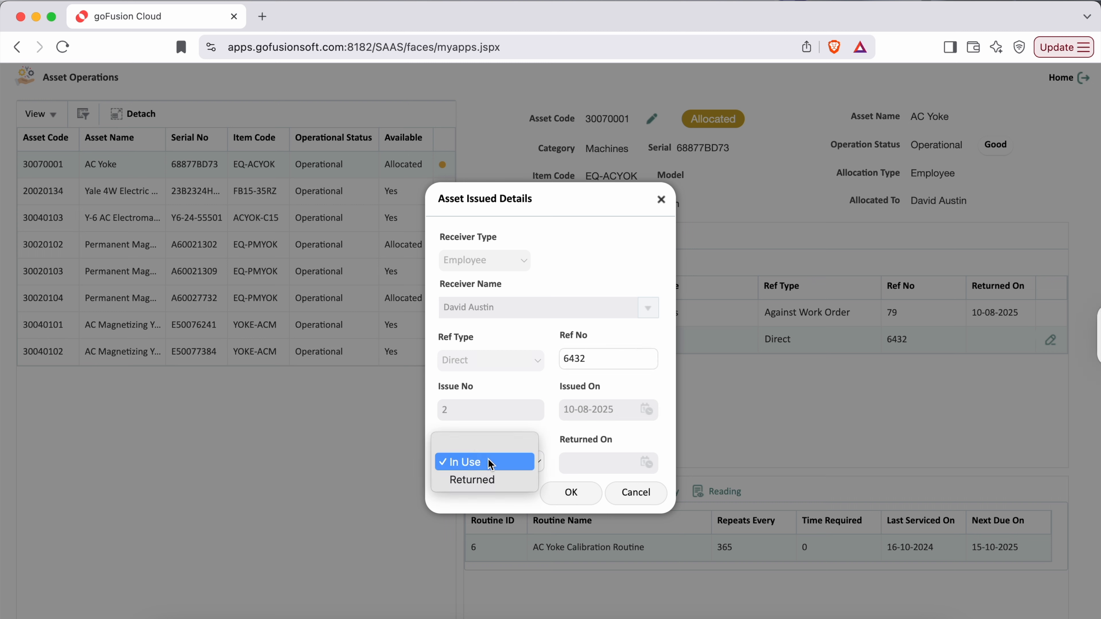
pyautogui.click(483, 479)
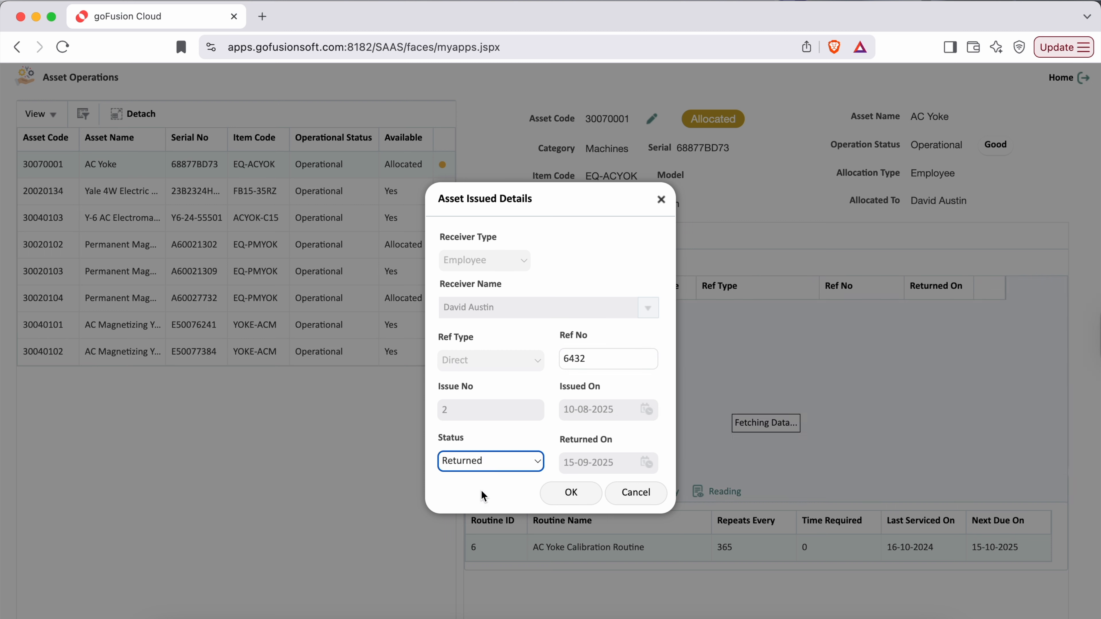
pyautogui.click(570, 492)
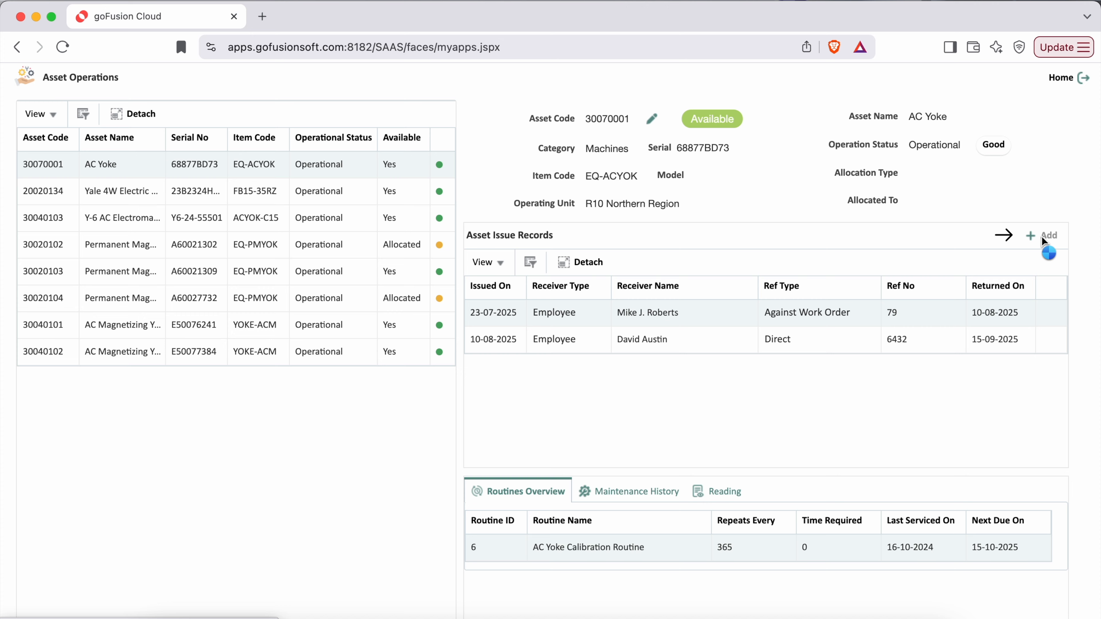
# - Add a new issue record with receiver type Employee and select the new employee
pyautogui.click(1042, 237)
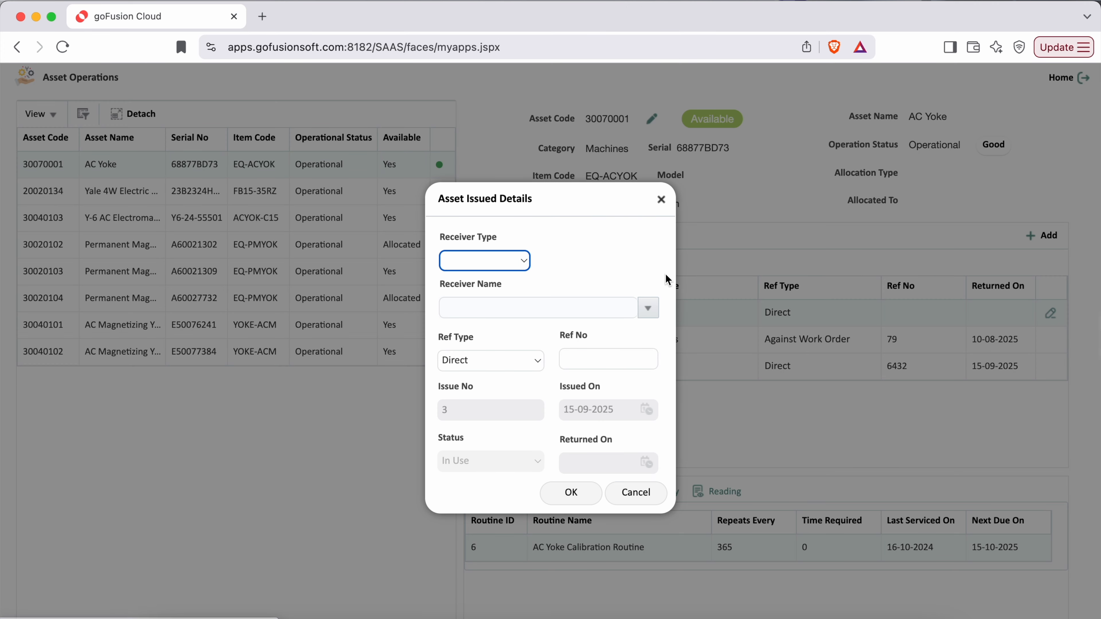
pyautogui.click(510, 262)
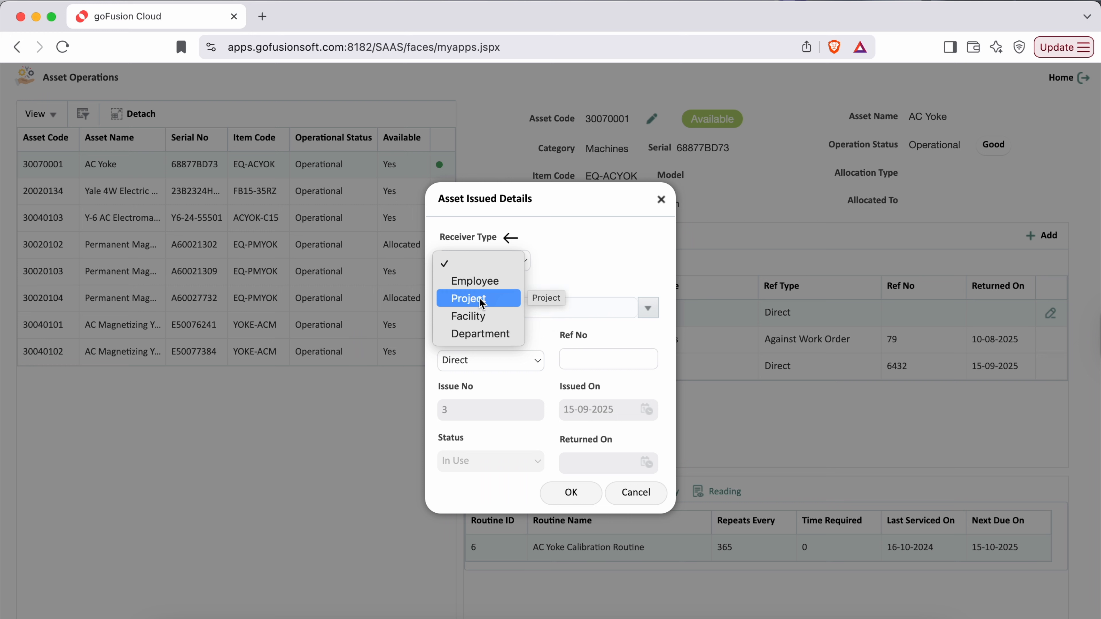
pyautogui.click(488, 281)
pyautogui.click(646, 308)
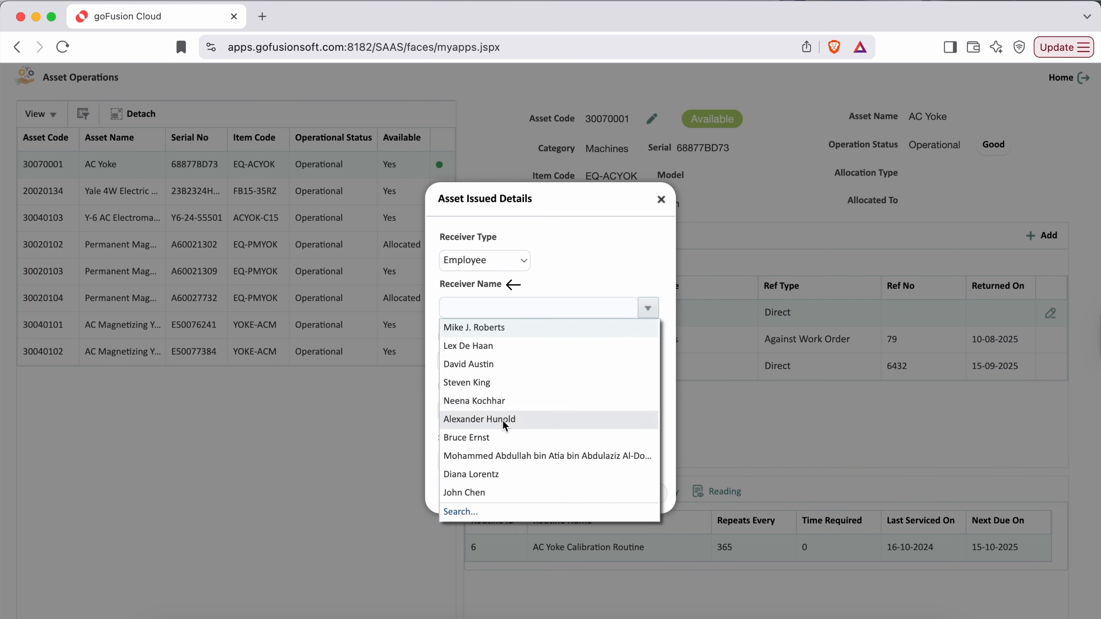
pyautogui.click(504, 419)
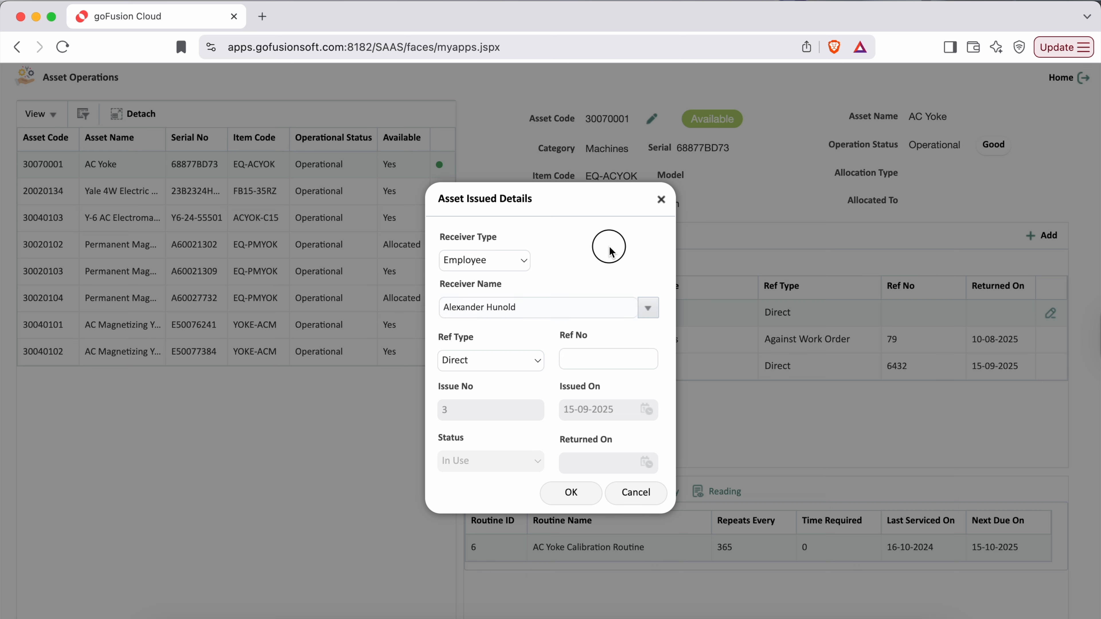
# - Set the issue's reference type to Direct instead of Against Work Order
pyautogui.moveTo(437, 338); pyautogui.dragTo(484, 338)
pyautogui.click(534, 363)
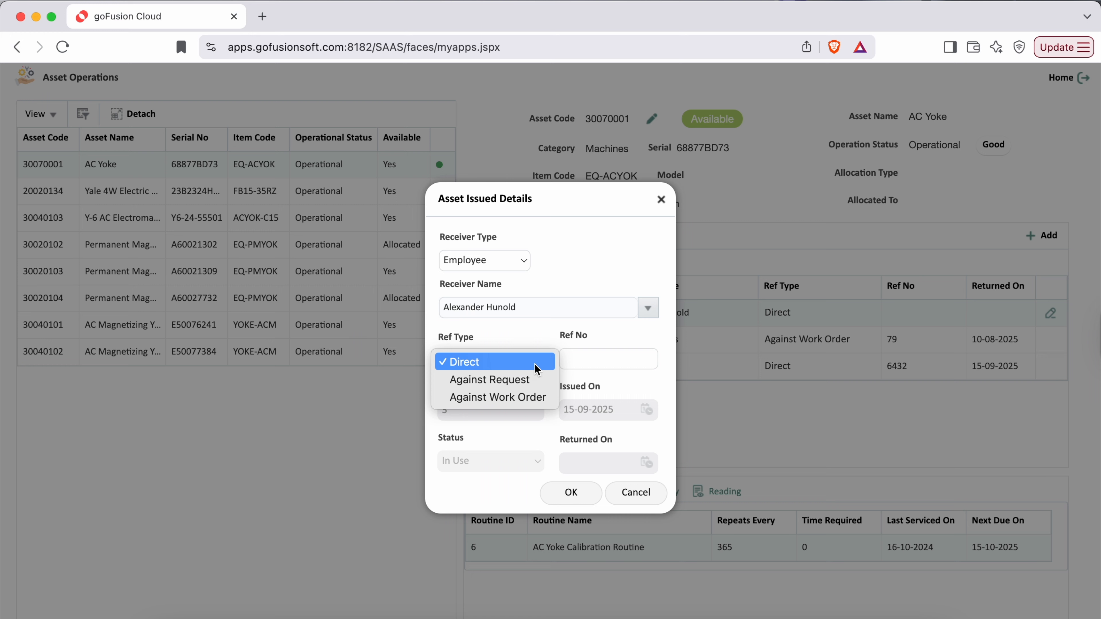
pyautogui.click(509, 395)
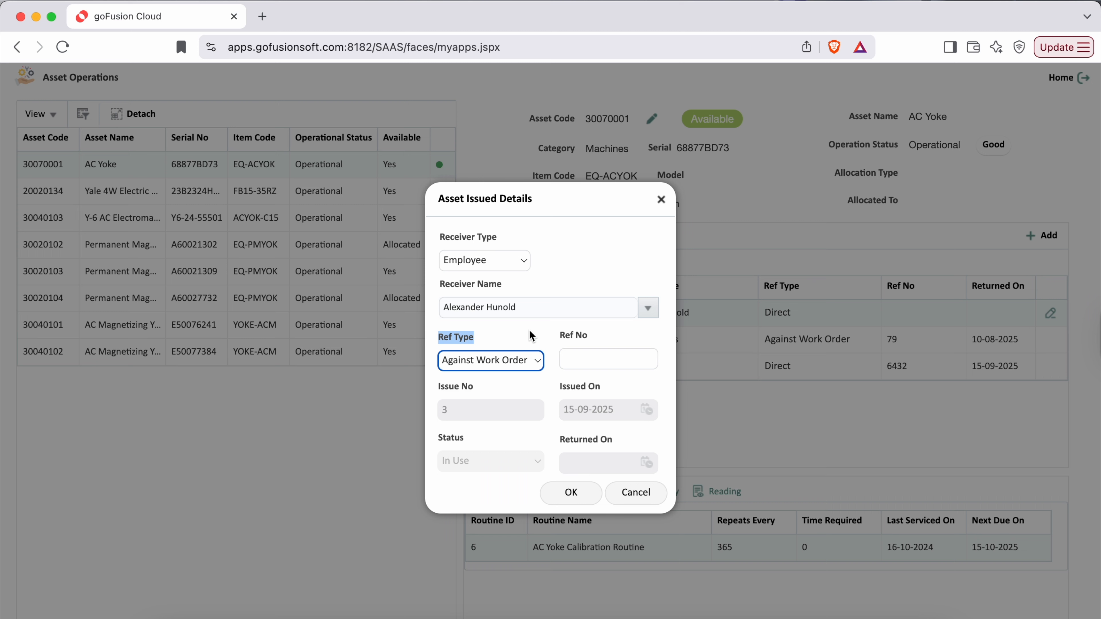
pyautogui.click(648, 362)
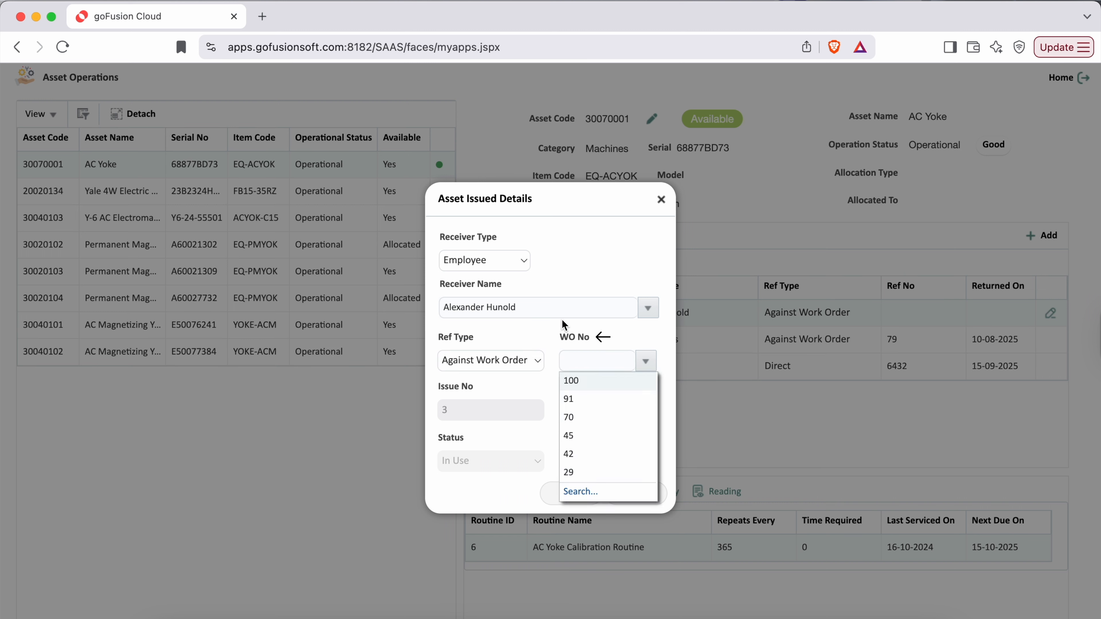
pyautogui.click(527, 345)
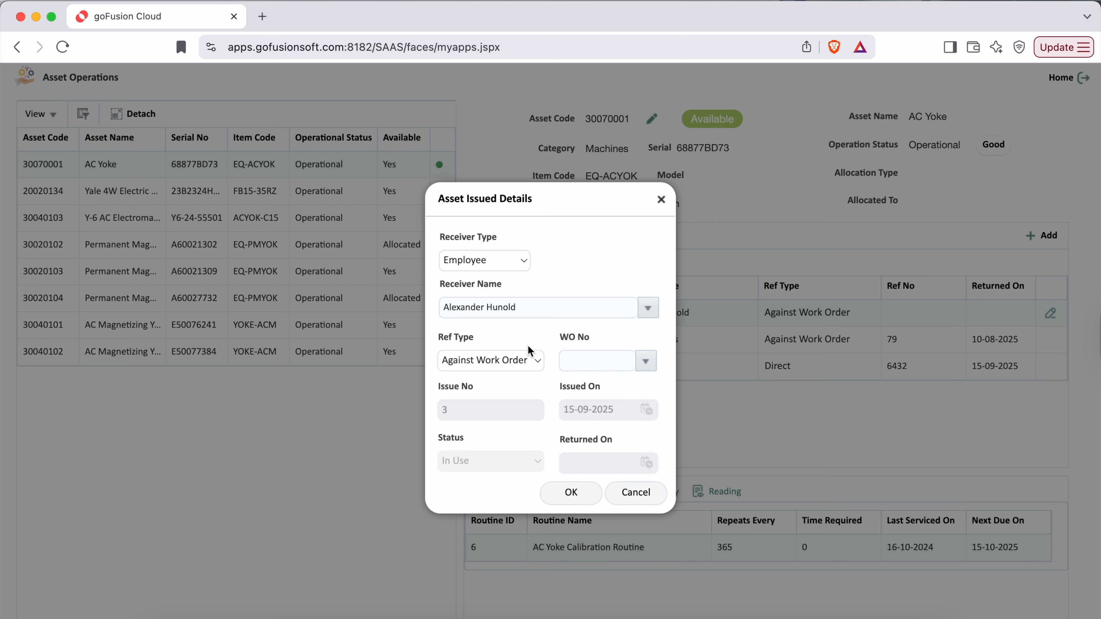
pyautogui.click(527, 365)
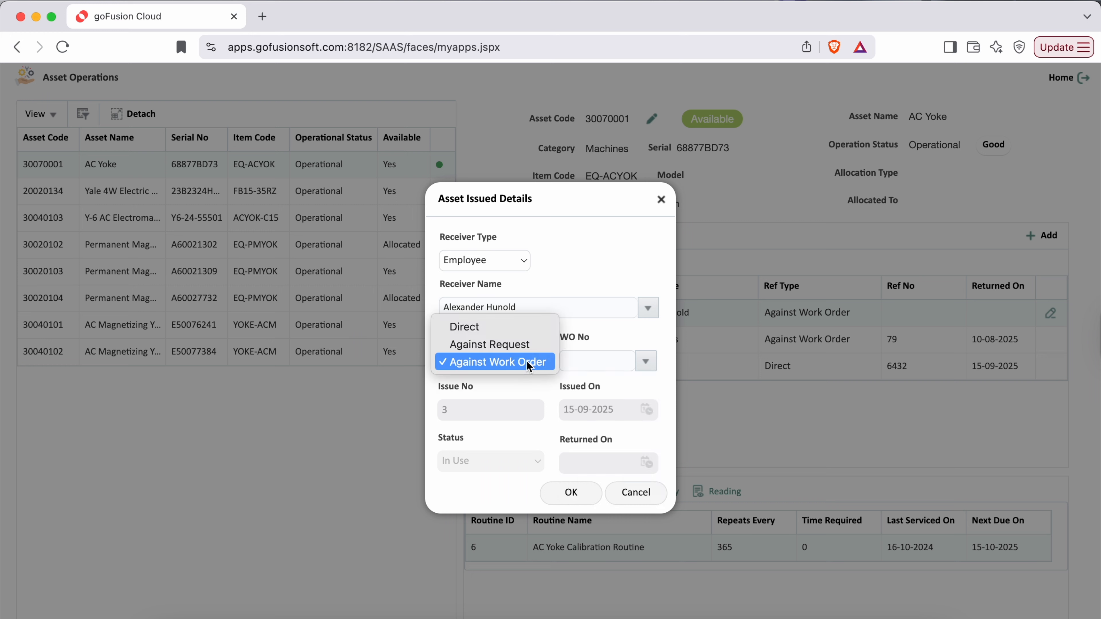
pyautogui.click(496, 328)
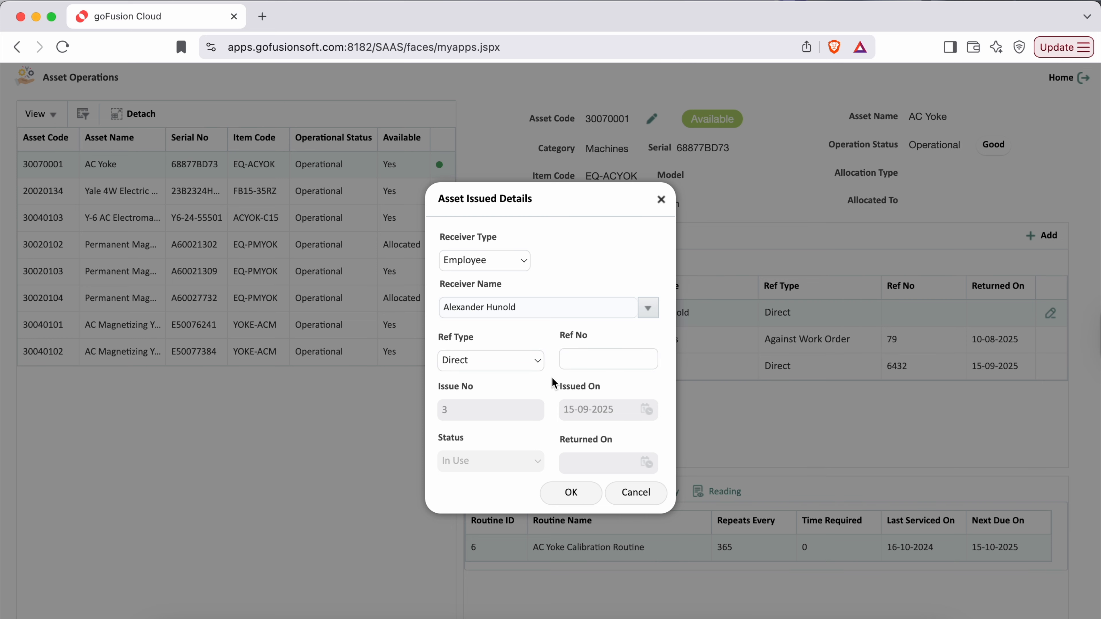
# - Enter reference number 47783884 and save the new issue record
pyautogui.click(596, 335)
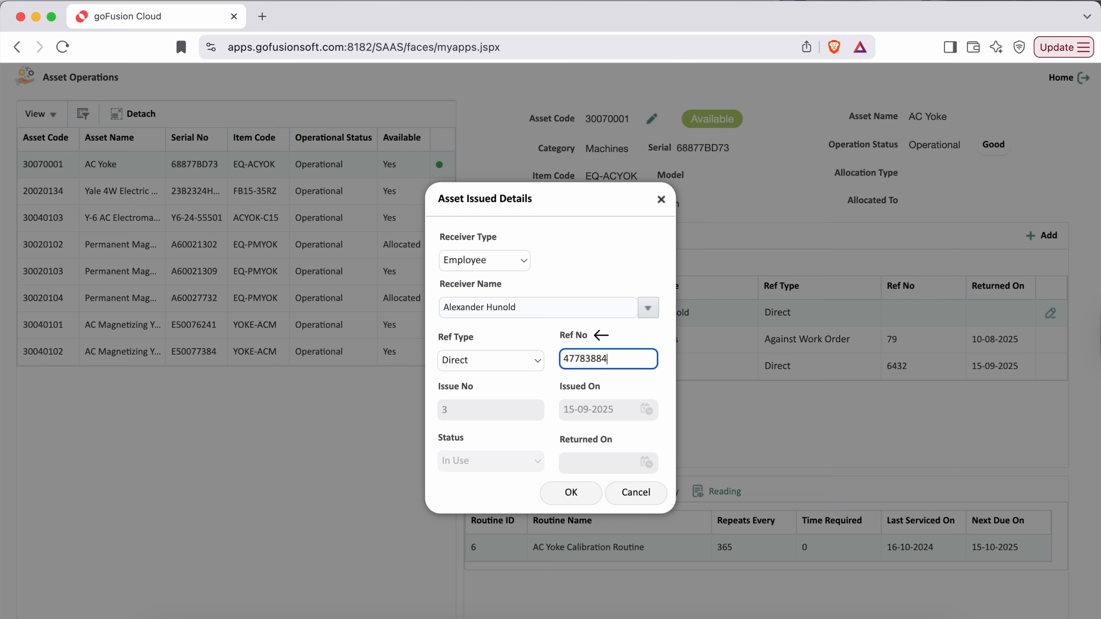
pyautogui.click(499, 500)
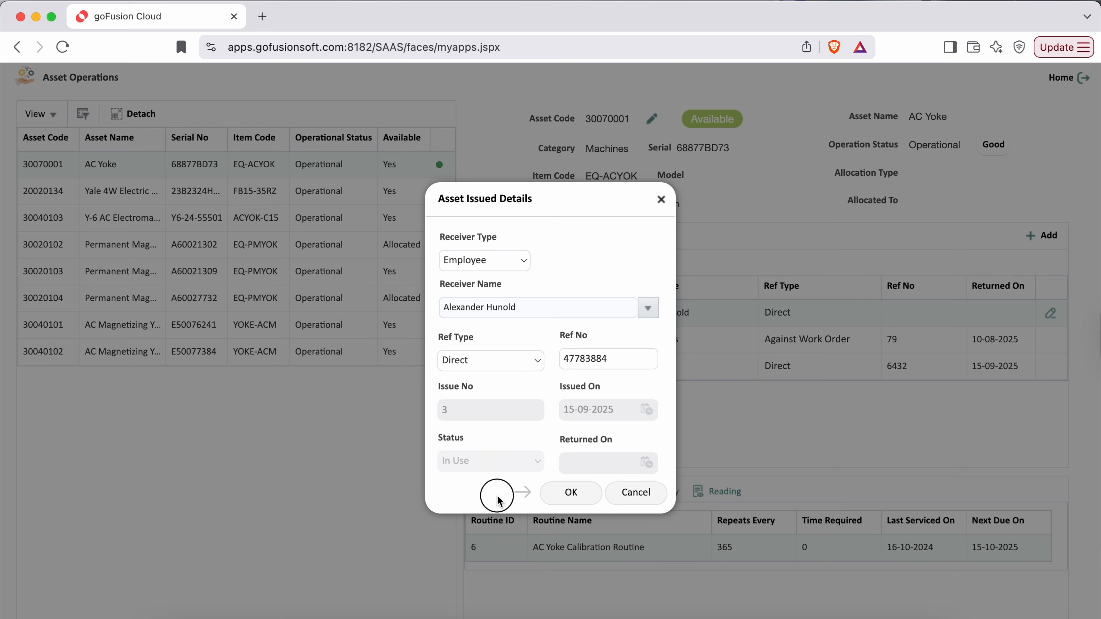
pyautogui.click(571, 493)
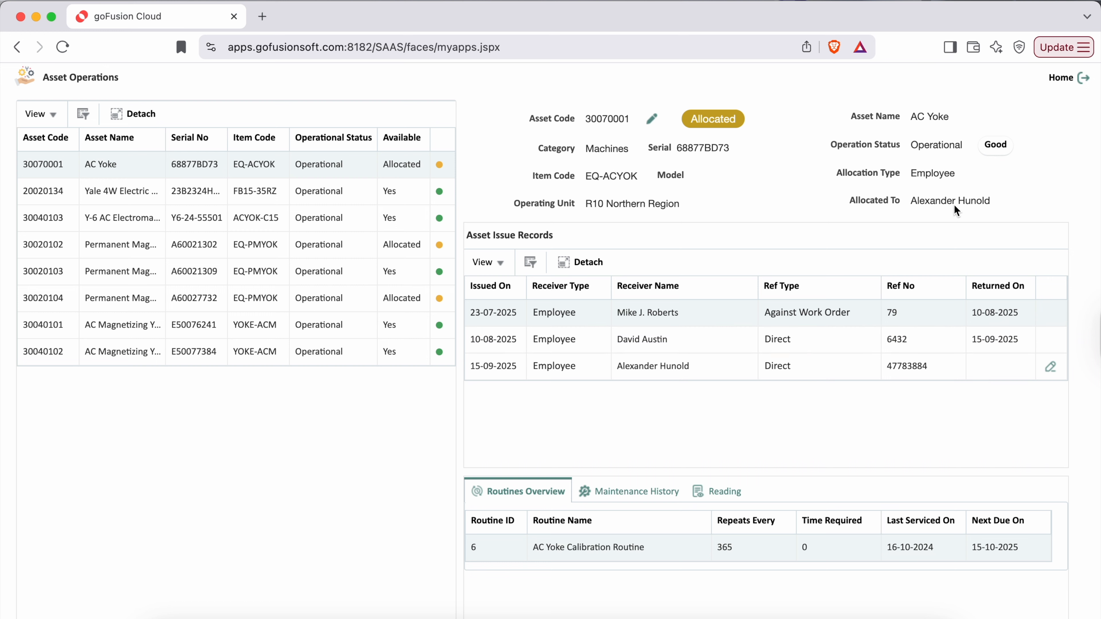
pyautogui.moveTo(910, 202); pyautogui.dragTo(990, 204)
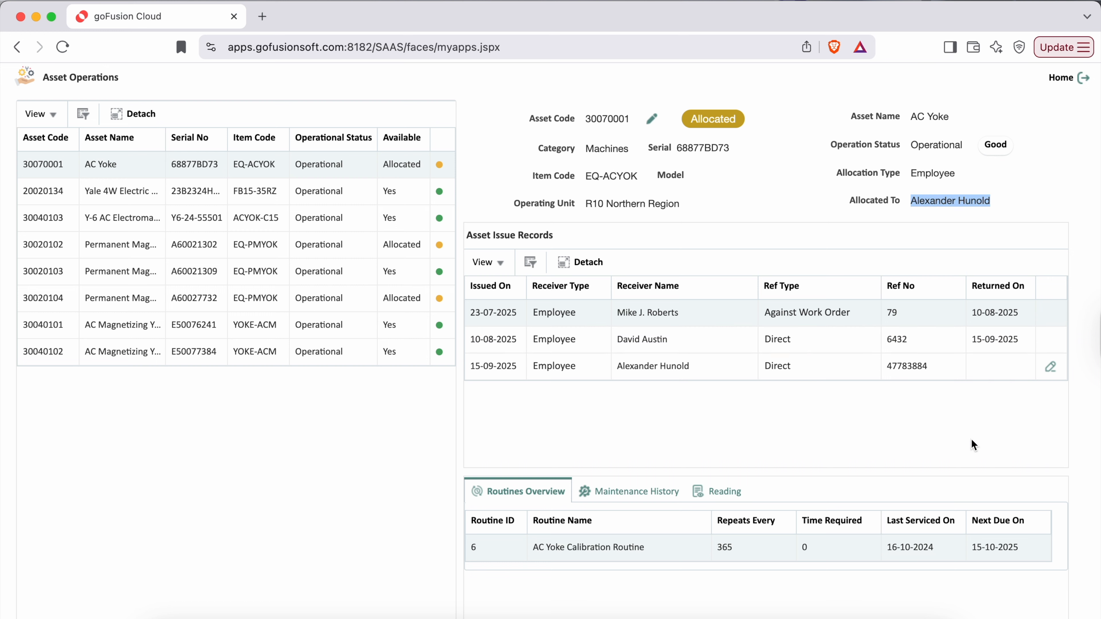
pyautogui.click(913, 372)
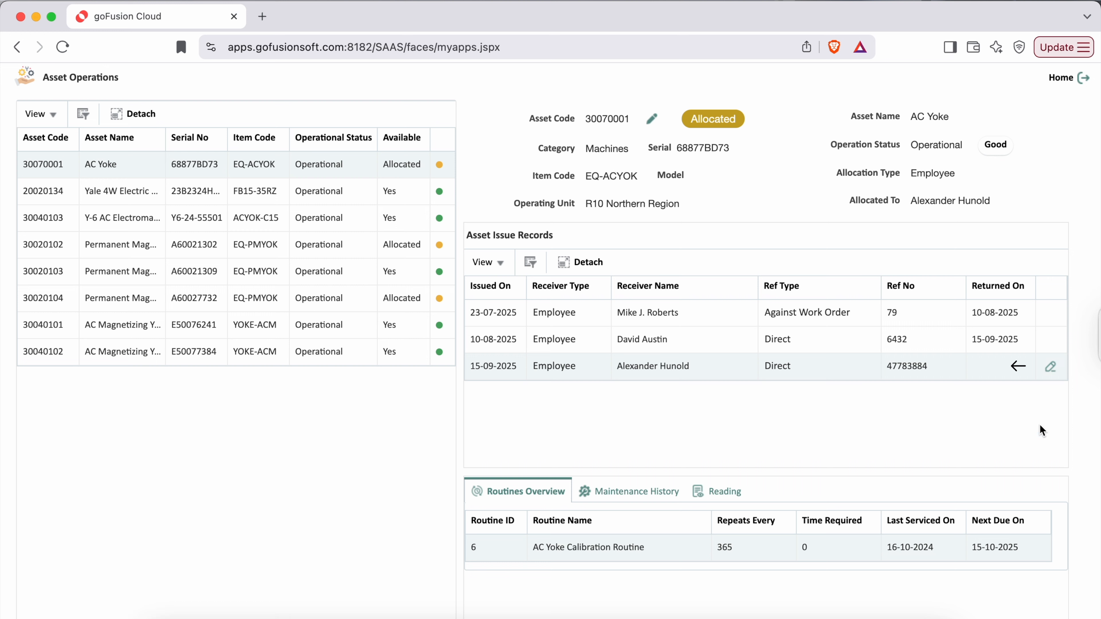
pyautogui.moveTo(469, 238); pyautogui.dragTo(555, 237)
pyautogui.click(615, 234)
# - Edit the AC Yoke's asset details, keeping Condition set to Good
pyautogui.click(651, 124)
pyautogui.moveTo(562, 393); pyautogui.dragTo(612, 399)
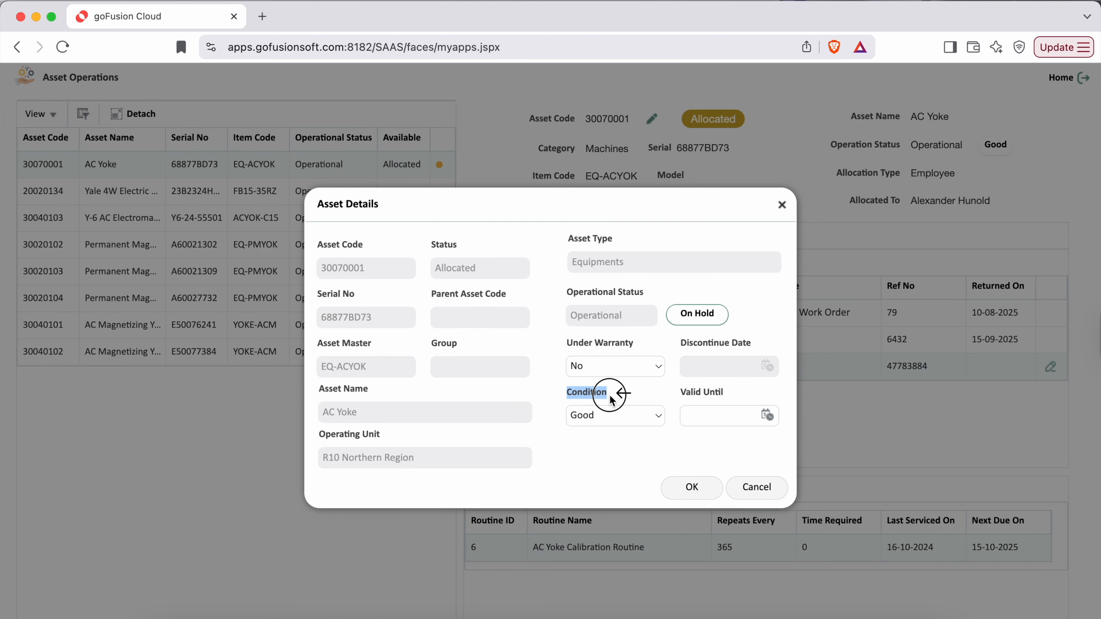
pyautogui.click(601, 458)
pyautogui.click(605, 417)
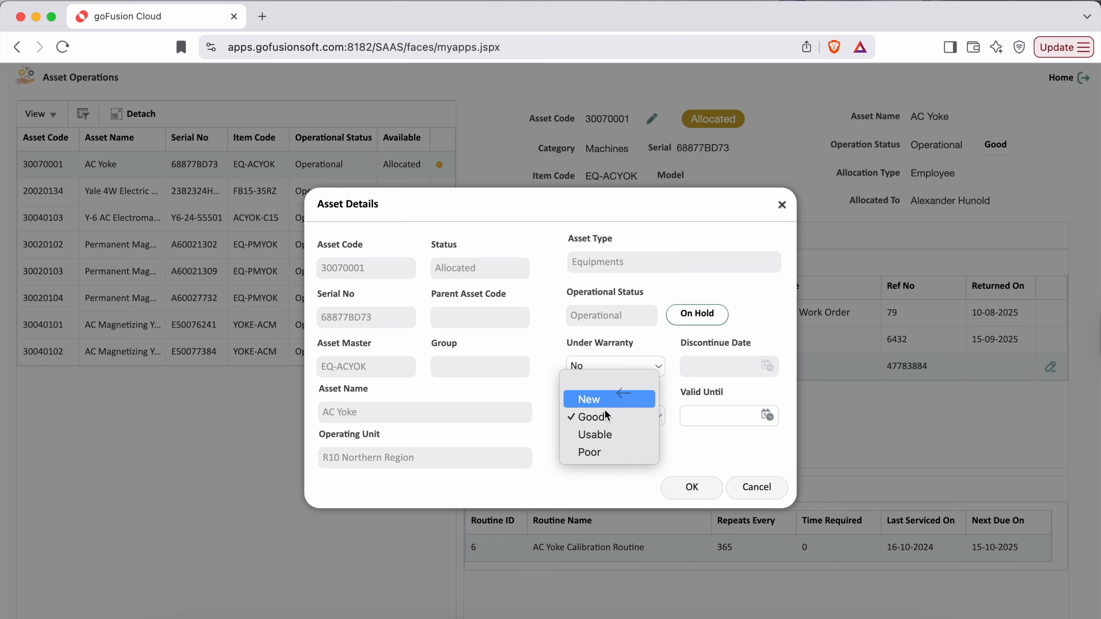
pyautogui.click(594, 486)
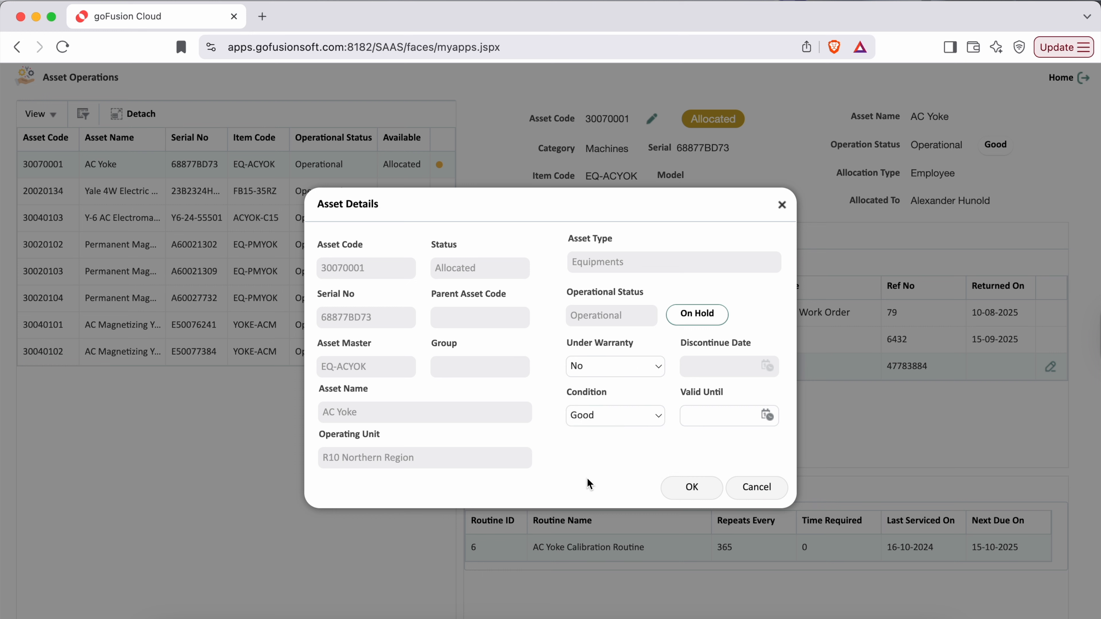
# - Set Under Warranty to Yes and review the Valid Until and Operational Status fields
pyautogui.click(652, 367)
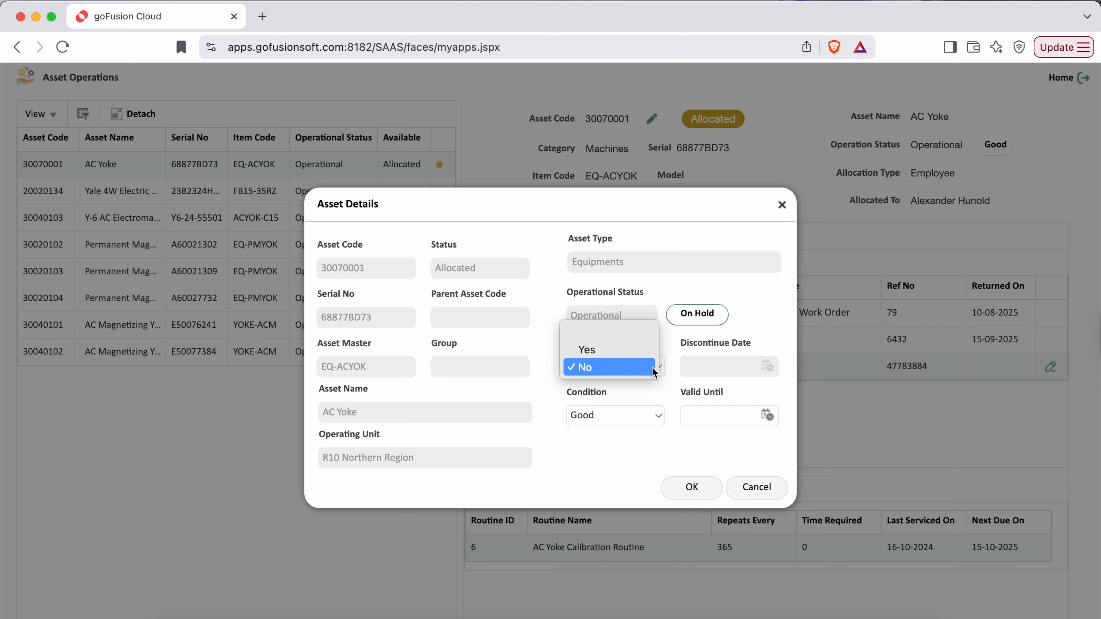
pyautogui.click(602, 351)
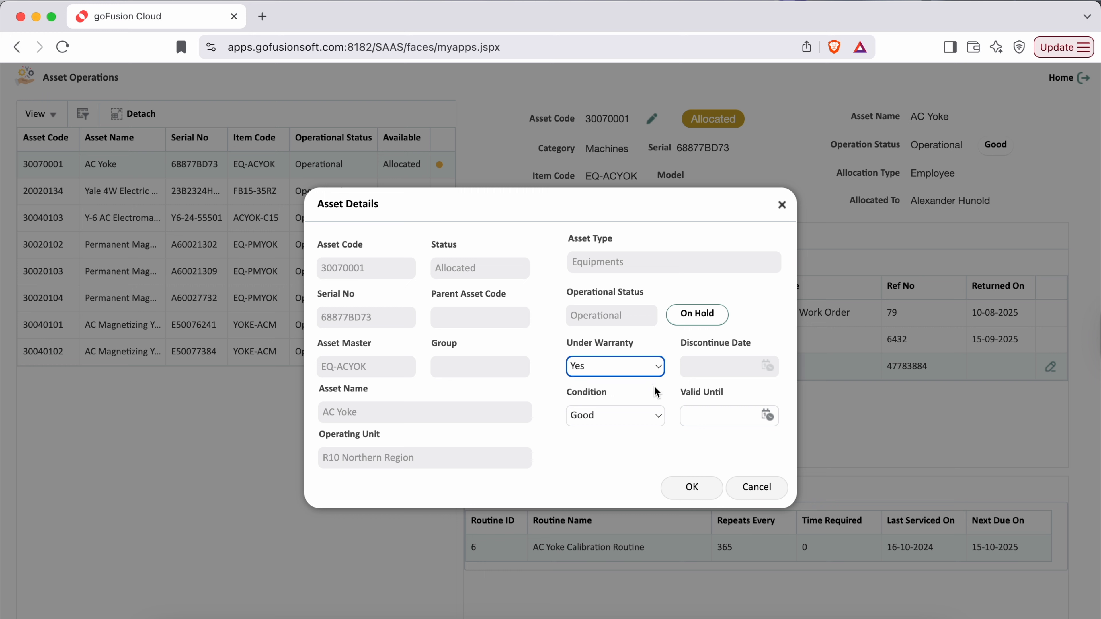
pyautogui.moveTo(681, 392); pyautogui.dragTo(729, 393)
pyautogui.click(761, 297)
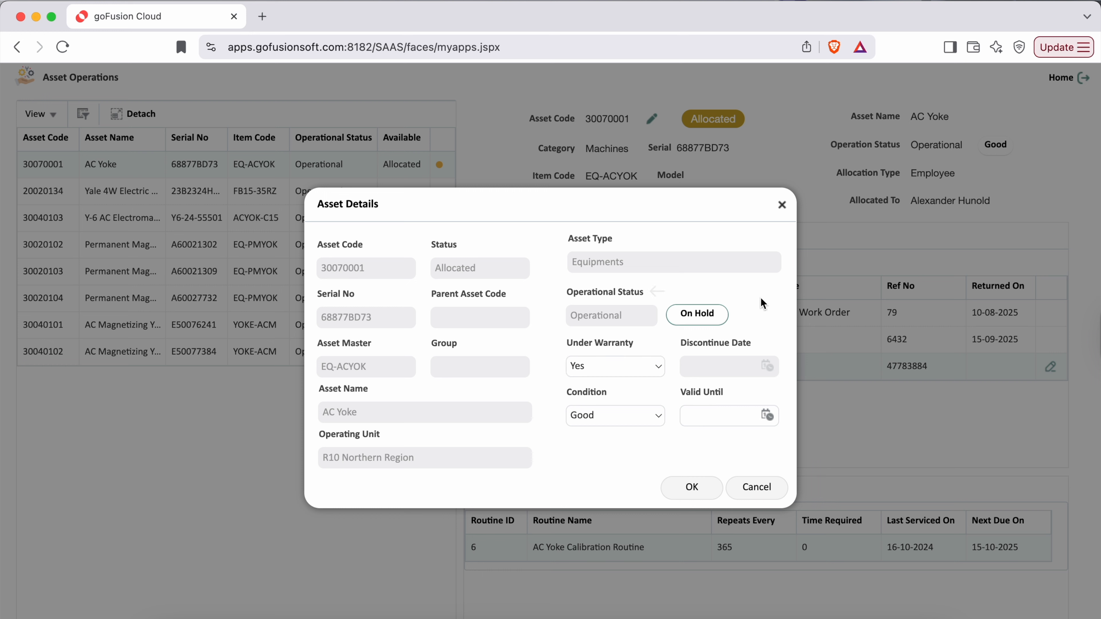
pyautogui.click(567, 294)
pyautogui.moveTo(568, 299); pyautogui.dragTo(646, 299)
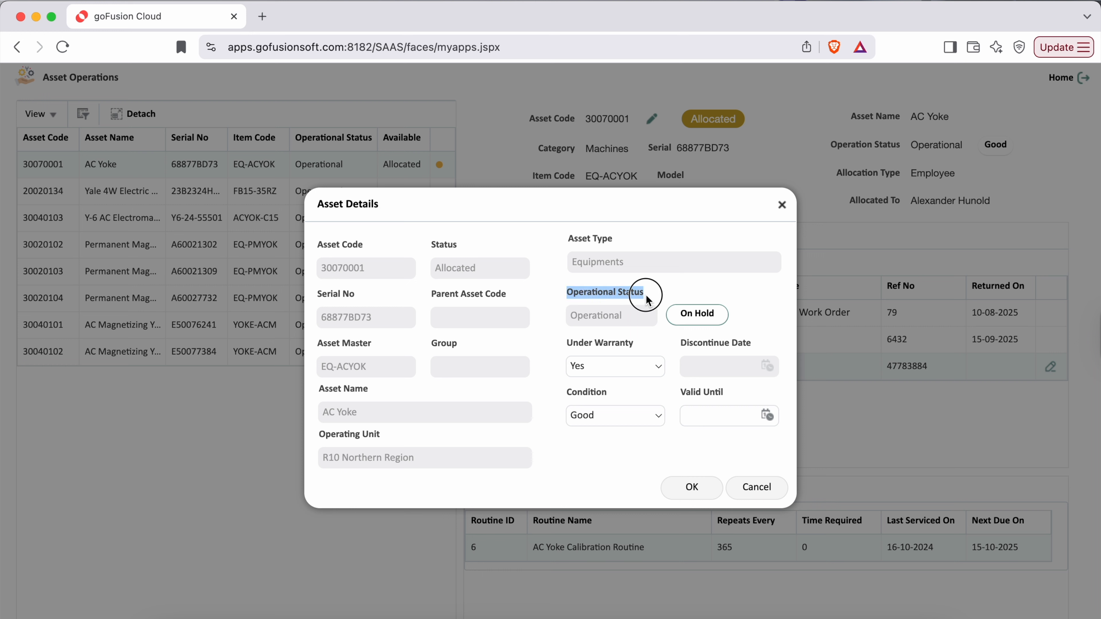
pyautogui.click(750, 289)
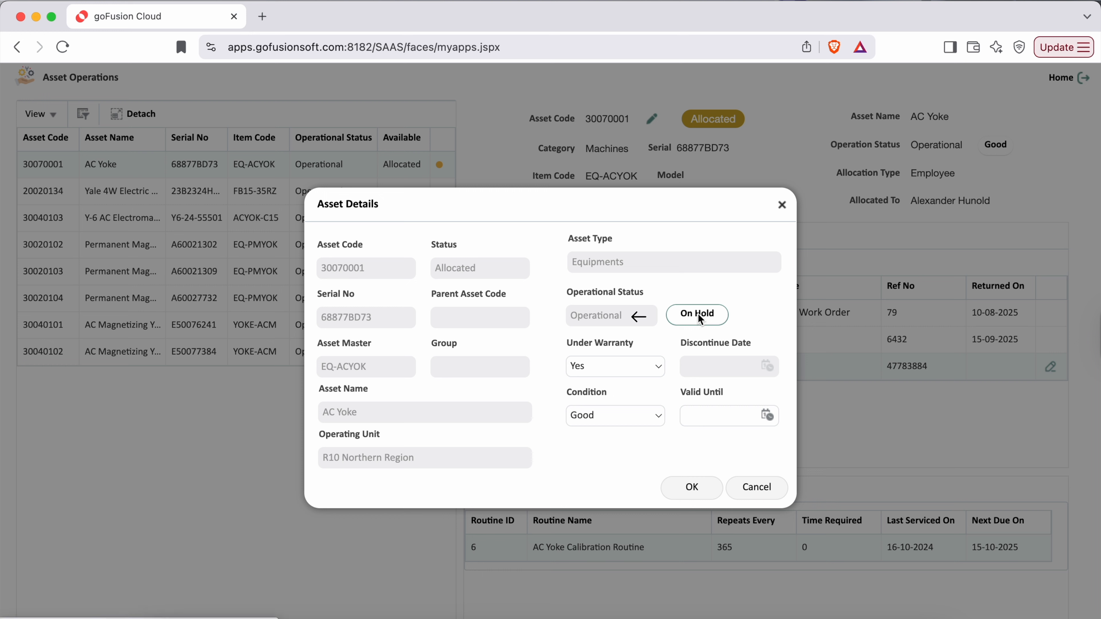